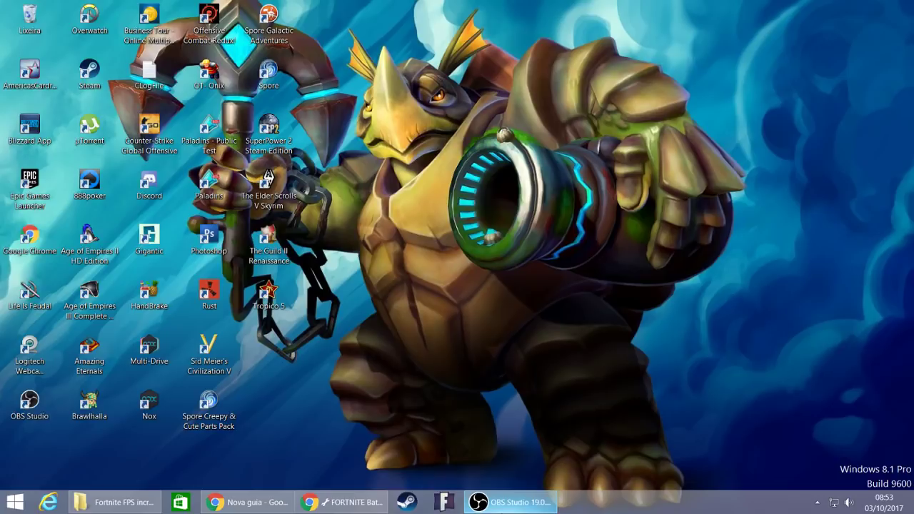
# - Copy all the configuration files in the Game Files folder inside the extracted Fortnite FPS increase Pack By Panj folder
pyautogui.click(271, 443)
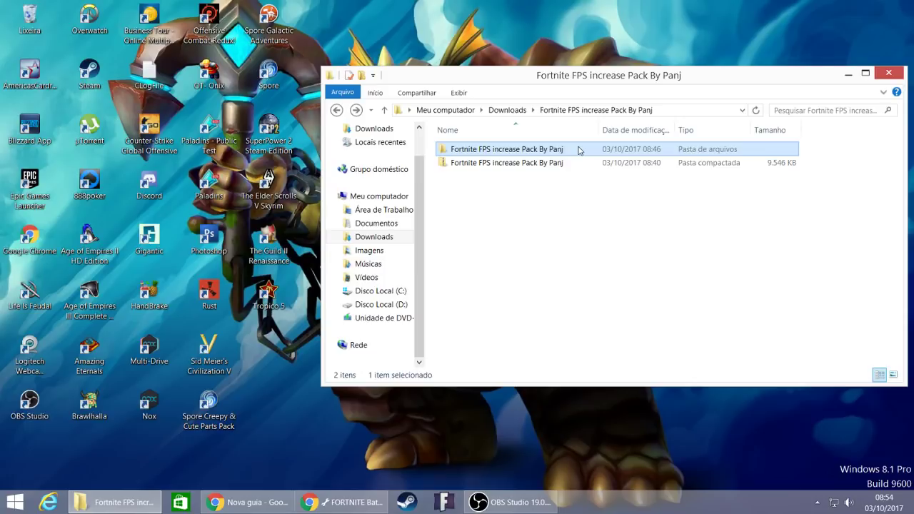
pyautogui.click(488, 166)
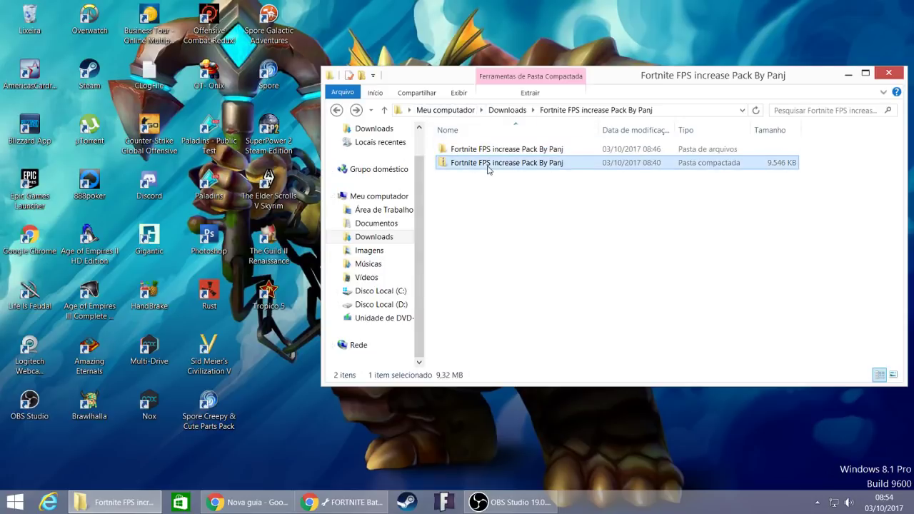
pyautogui.click(538, 152)
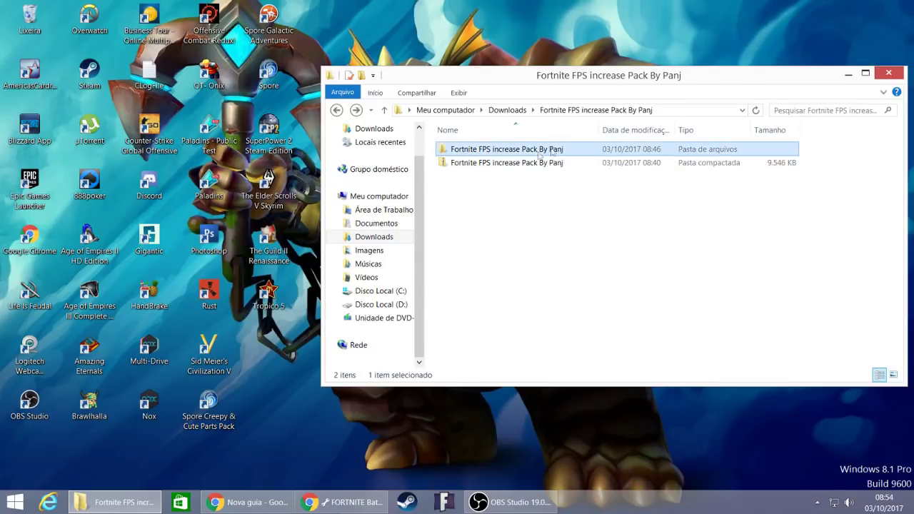
pyautogui.doubleClick(562, 148)
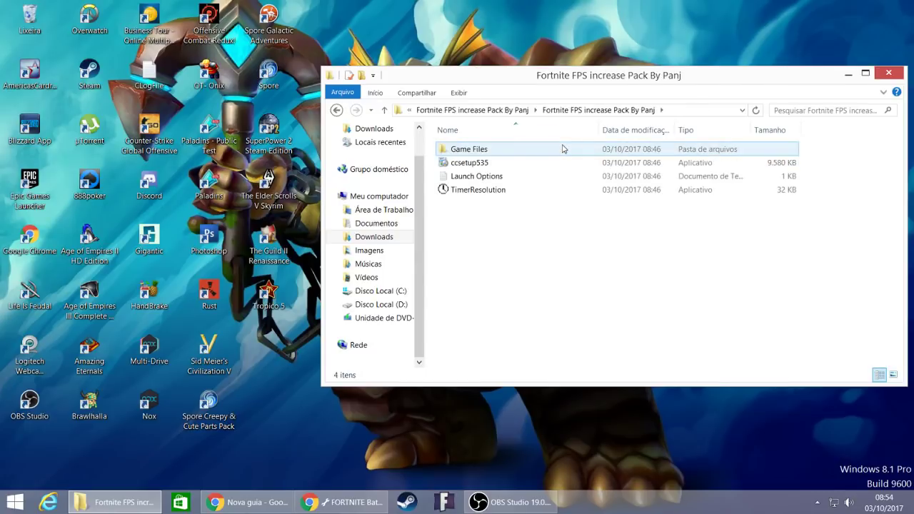
pyautogui.doubleClick(513, 148)
pyautogui.moveTo(565, 312); pyautogui.dragTo(511, 150)
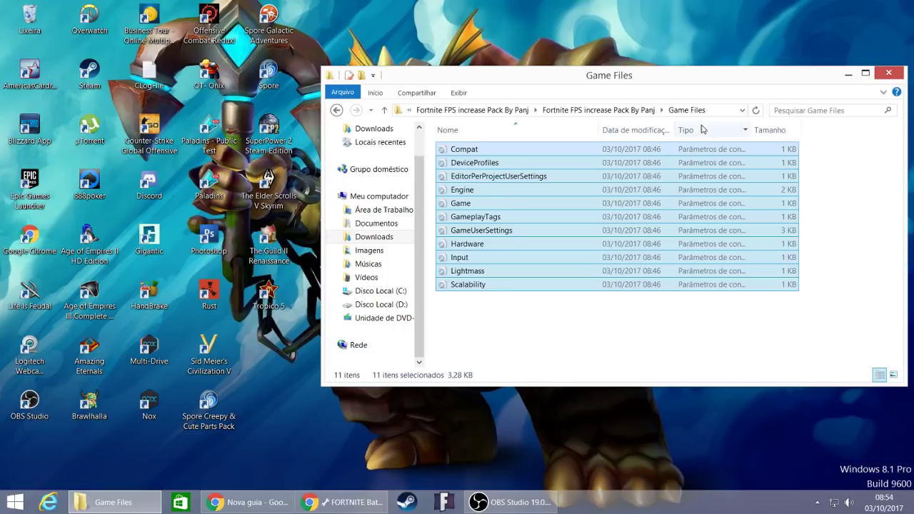
# - Search Windows for %appdata% and open the Roaming folder that it points to
pyautogui.click(15, 502)
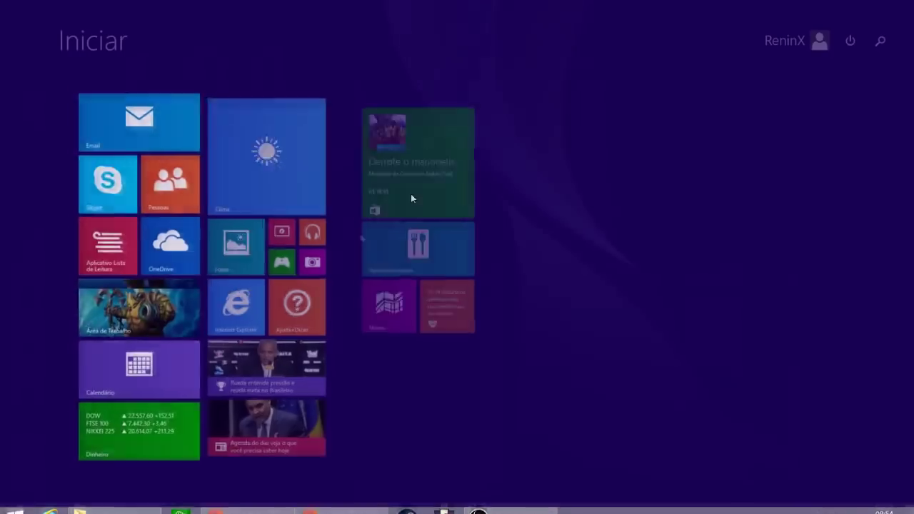
pyautogui.click(880, 39)
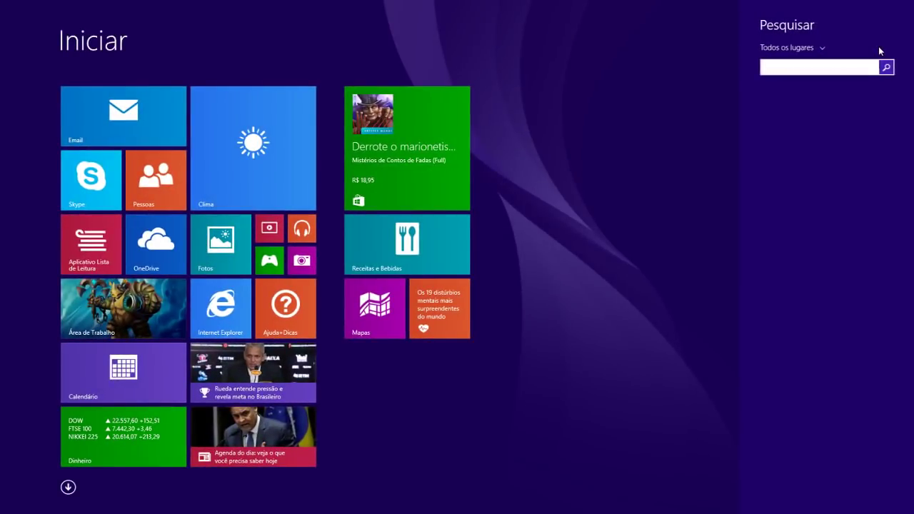
pyautogui.write('%appdata%')
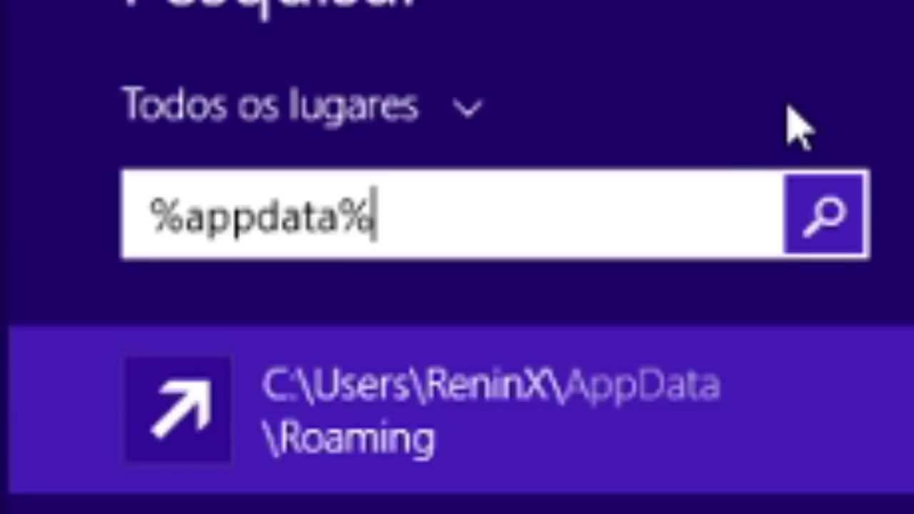
pyautogui.press('Return')
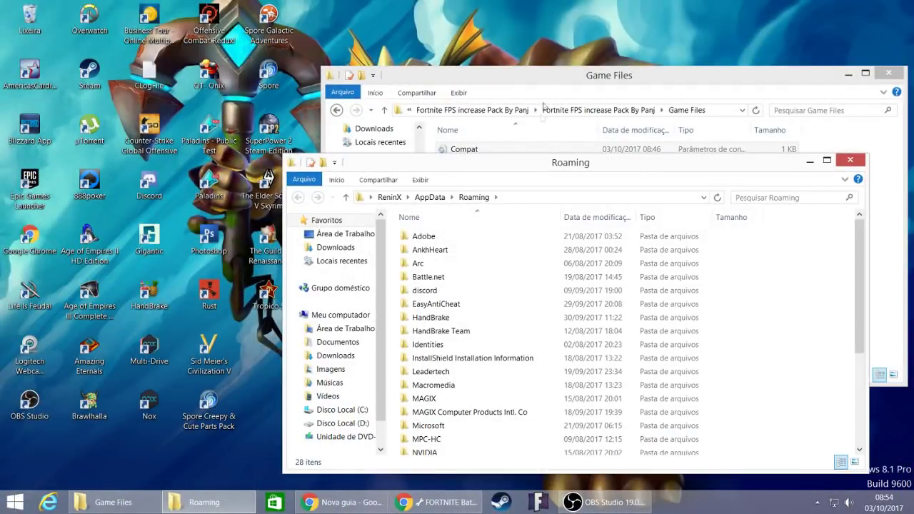
# - Go from Roaming up to AppData and open Local\FortniteGame\Saved\Config\WindowsClient
pyautogui.click(431, 198)
pyautogui.doubleClick(443, 236)
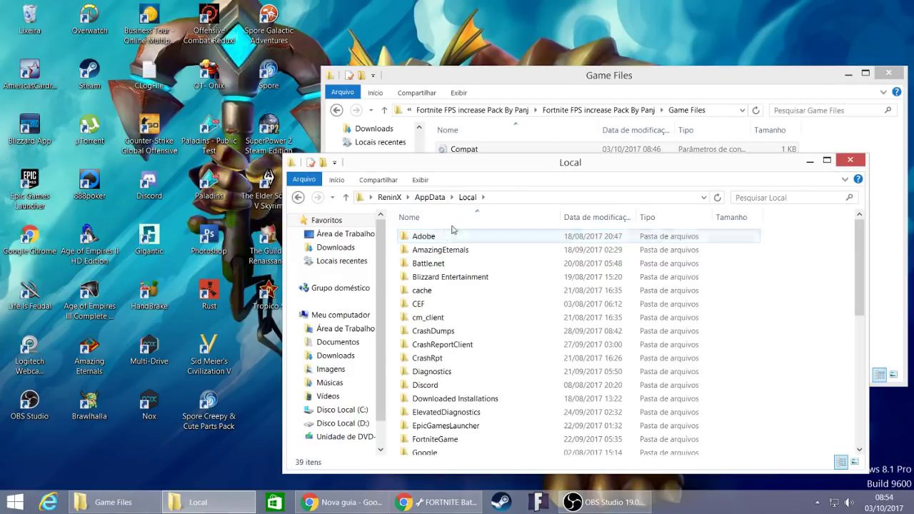
pyautogui.press('f')
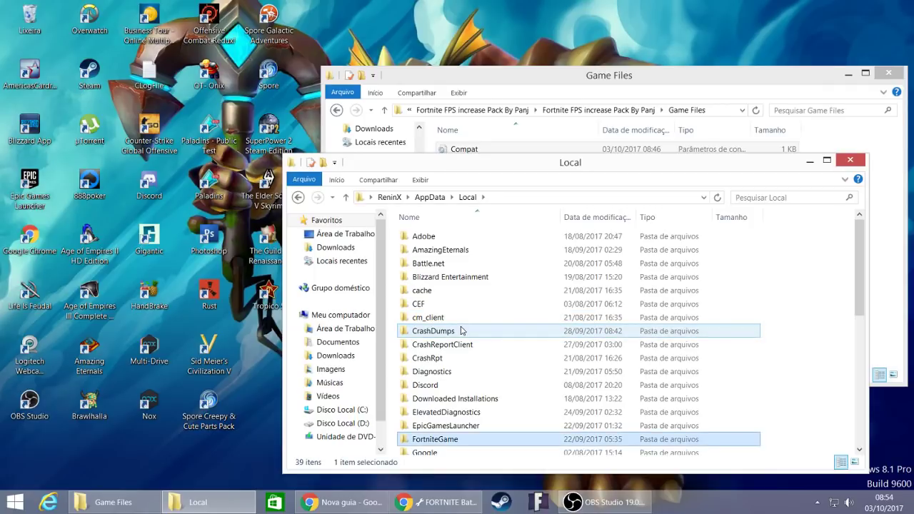
pyautogui.doubleClick(477, 439)
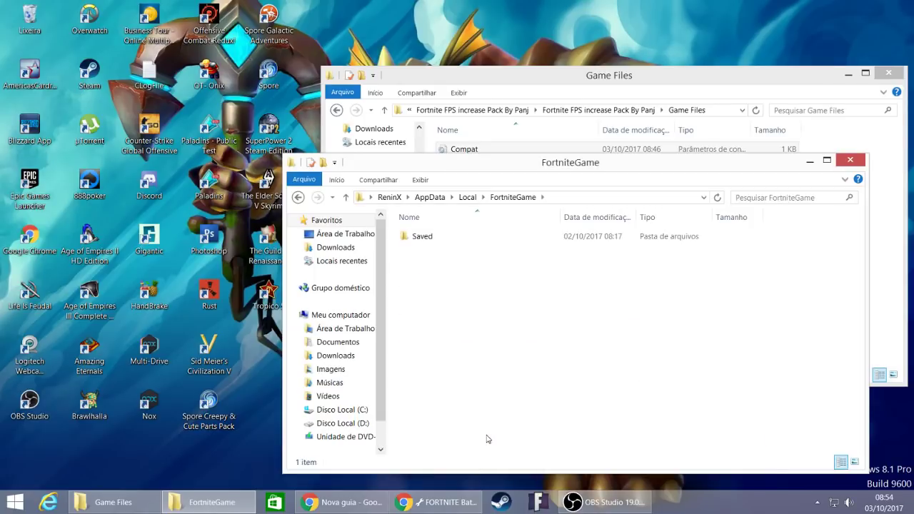
pyautogui.doubleClick(457, 238)
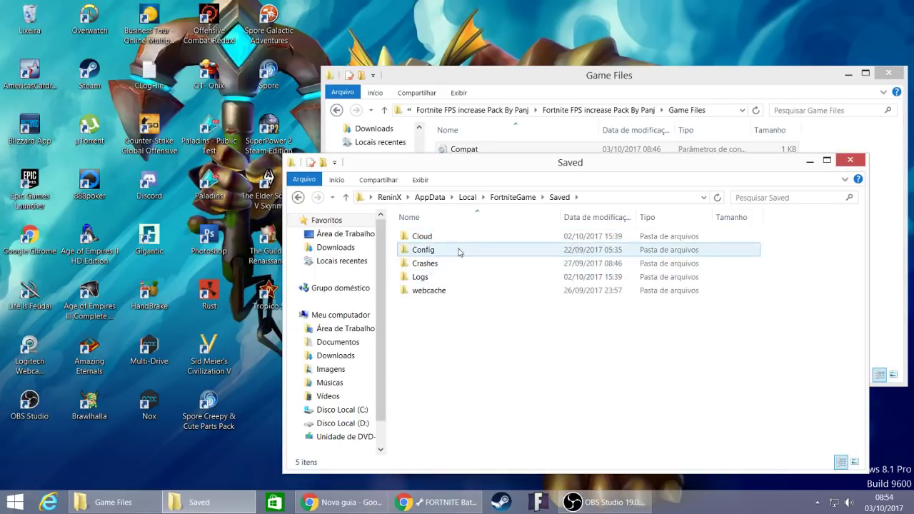
pyautogui.doubleClick(459, 250)
pyautogui.doubleClick(459, 250)
# - Paste the copied configuration files into WindowsClient, replacing the existing ones, and close that folder window
pyautogui.moveTo(579, 405); pyautogui.dragTo(455, 220)
pyautogui.hotkey('ctrl', 'v')
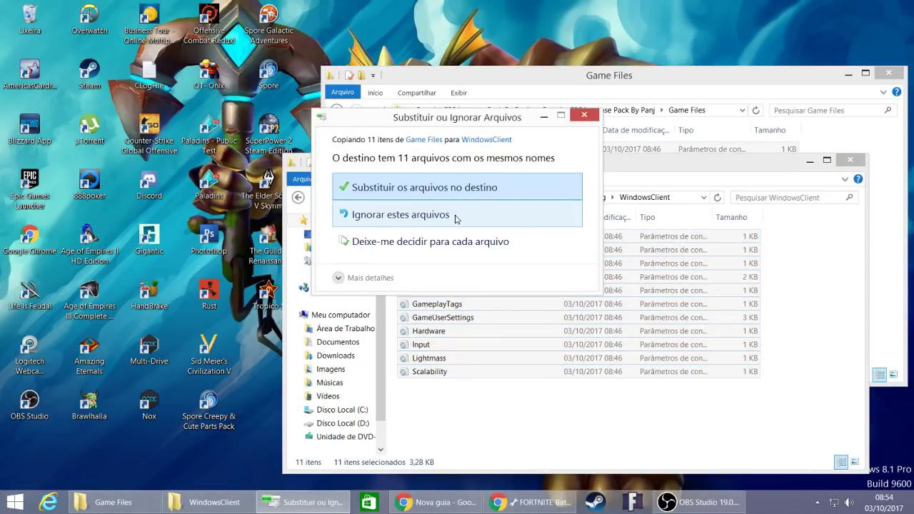
pyautogui.click(464, 189)
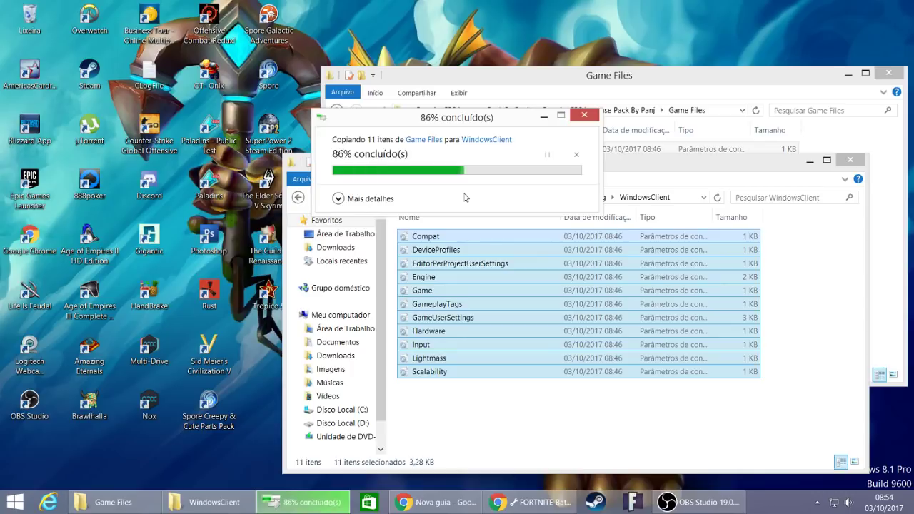
pyautogui.click(849, 160)
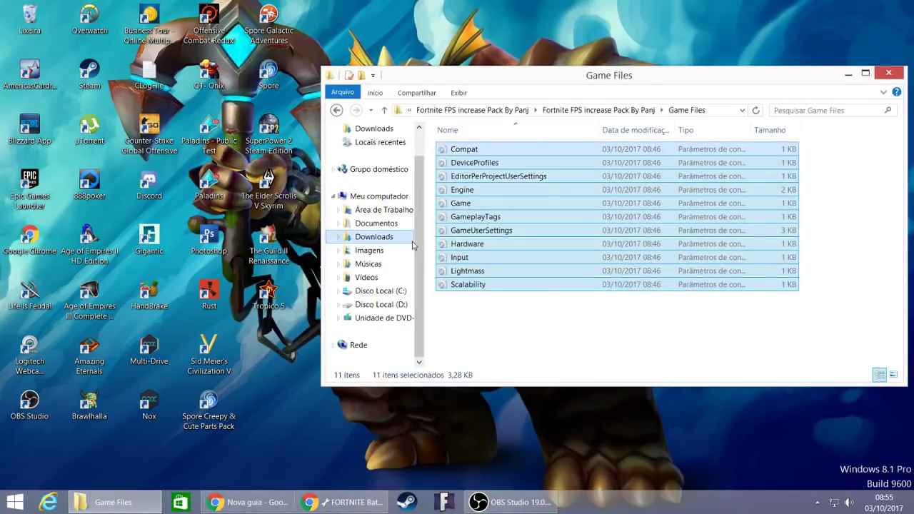
# - Open the Win64 folder on drive C under Arquivos de Programas\Epic Games\Fortnite\FortniteGame\Binaries
pyautogui.click(380, 291)
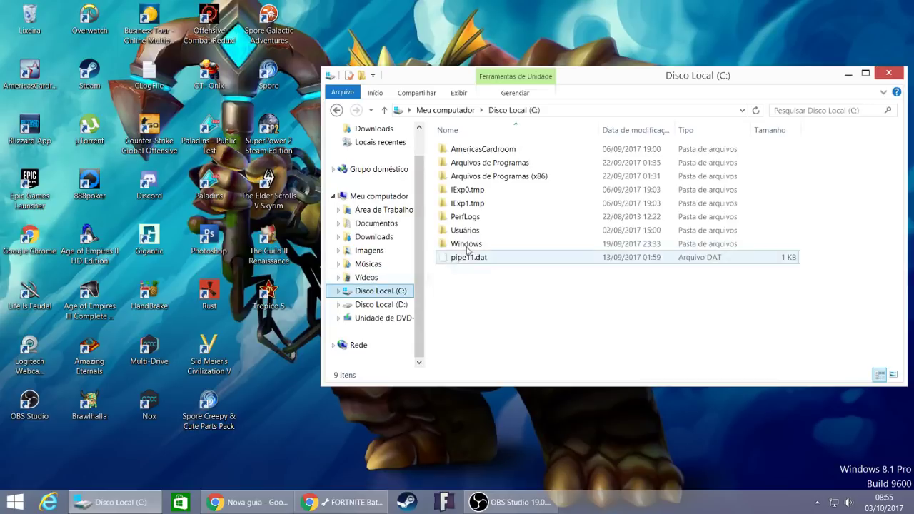
pyautogui.doubleClick(537, 164)
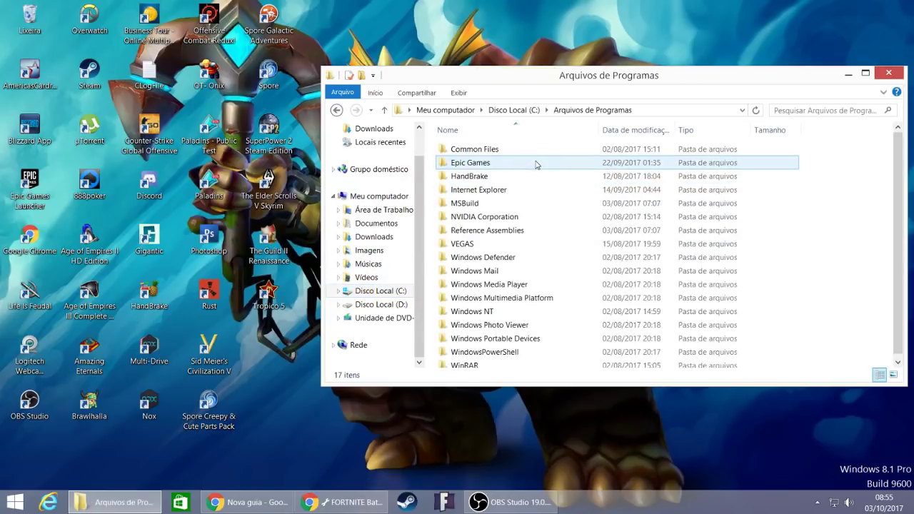
pyautogui.click(511, 164)
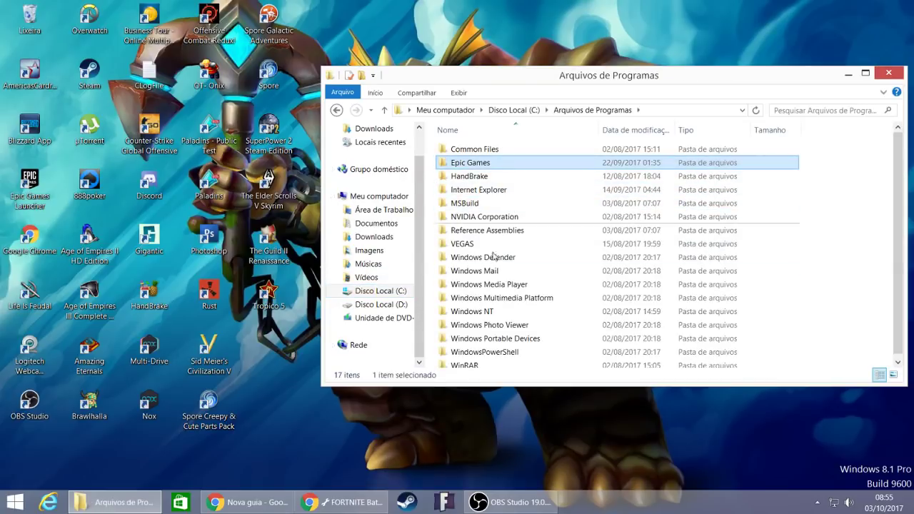
pyautogui.doubleClick(520, 164)
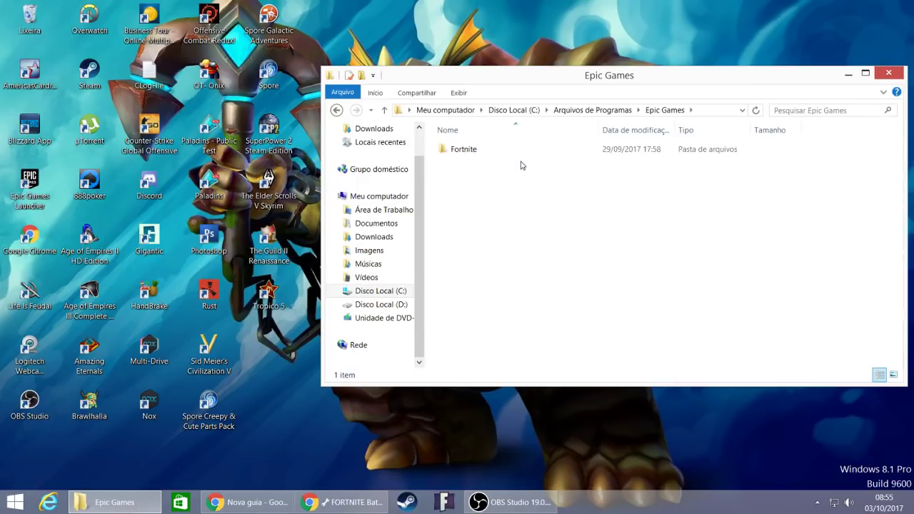
pyautogui.doubleClick(484, 151)
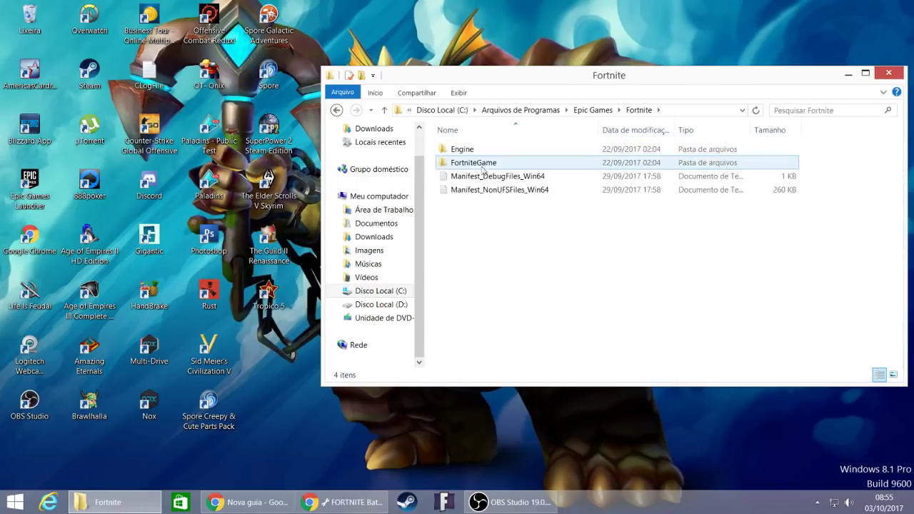
pyautogui.doubleClick(489, 162)
pyautogui.doubleClick(490, 153)
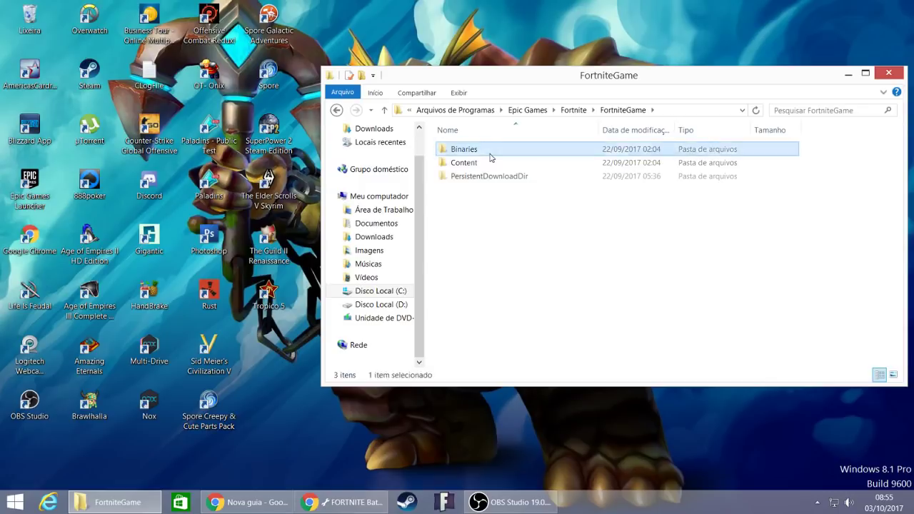
pyautogui.doubleClick(490, 162)
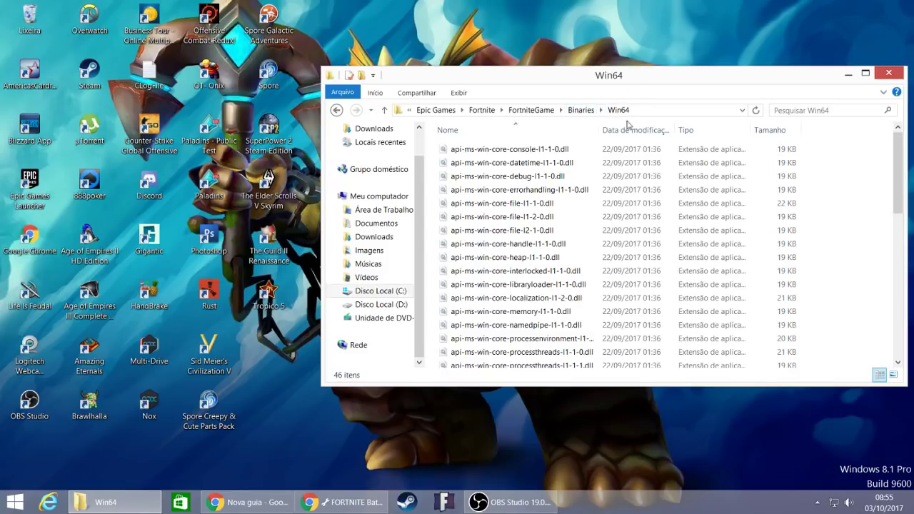
# - Enable "Desativar dimensionamento da exibição em configurações de DPI alto" in the compatibility properties of FortniteClient-Win64-Shipping
pyautogui.scroll(-2, 578, 226)
pyautogui.scroll(-8, 577, 228)
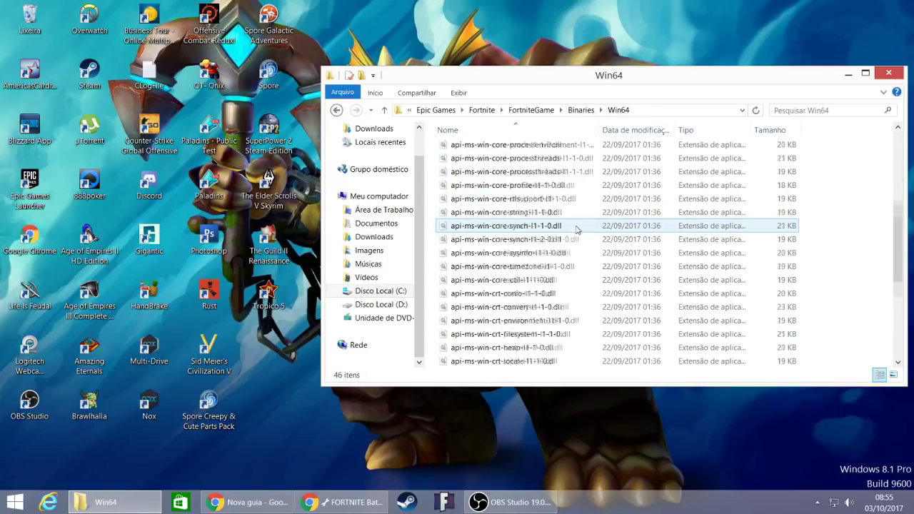
pyautogui.rightClick(572, 306)
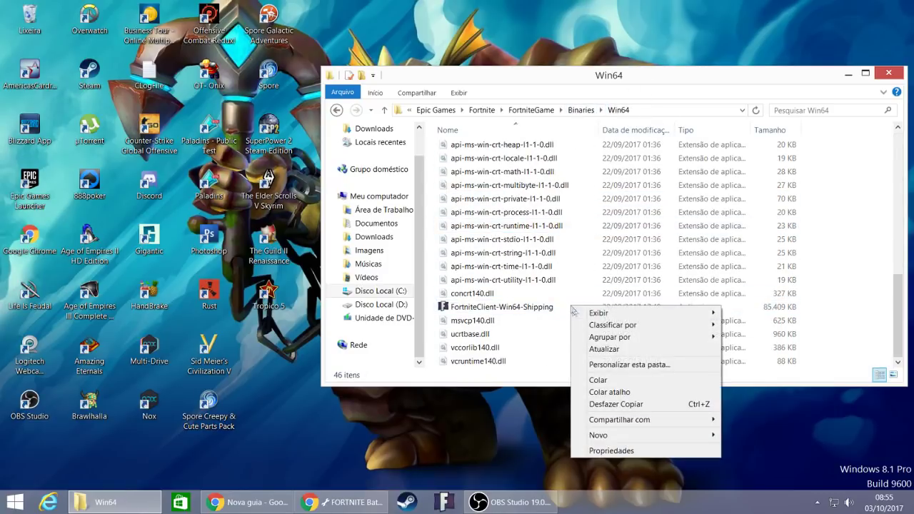
pyautogui.click(543, 311)
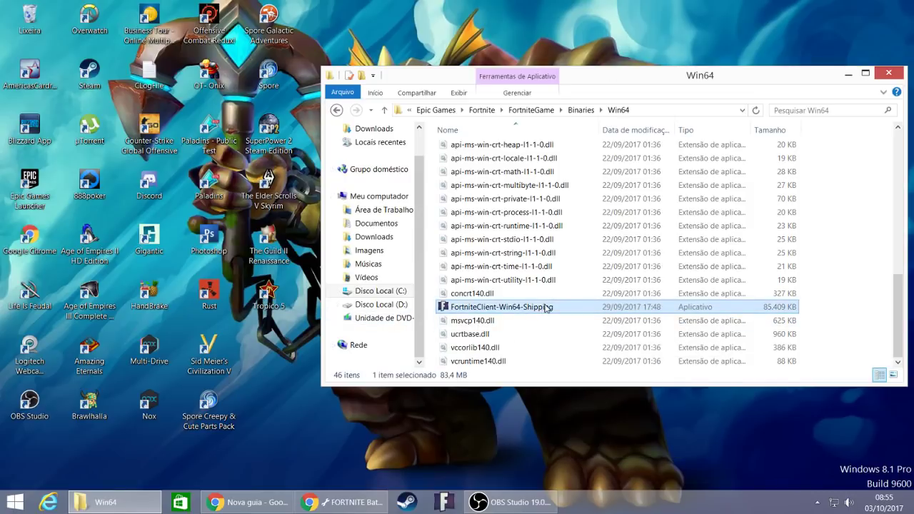
pyautogui.rightClick(546, 308)
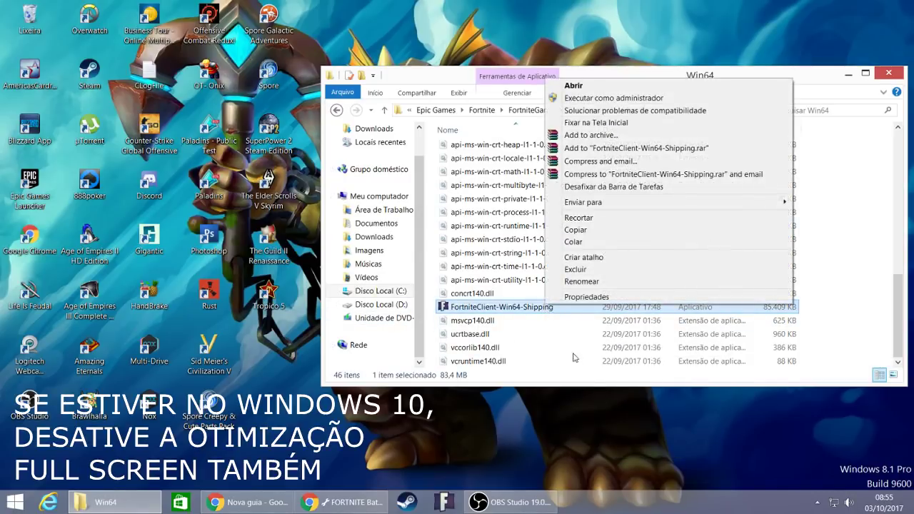
pyautogui.click(606, 298)
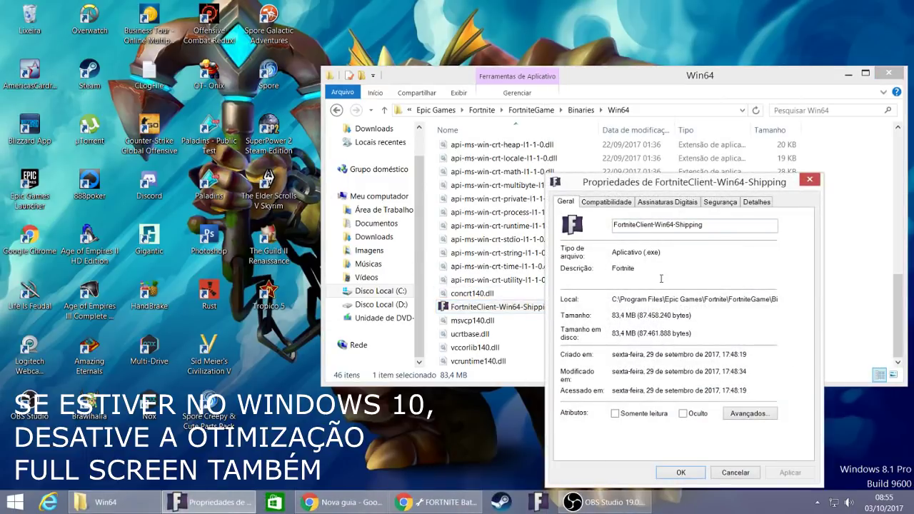
pyautogui.click(607, 202)
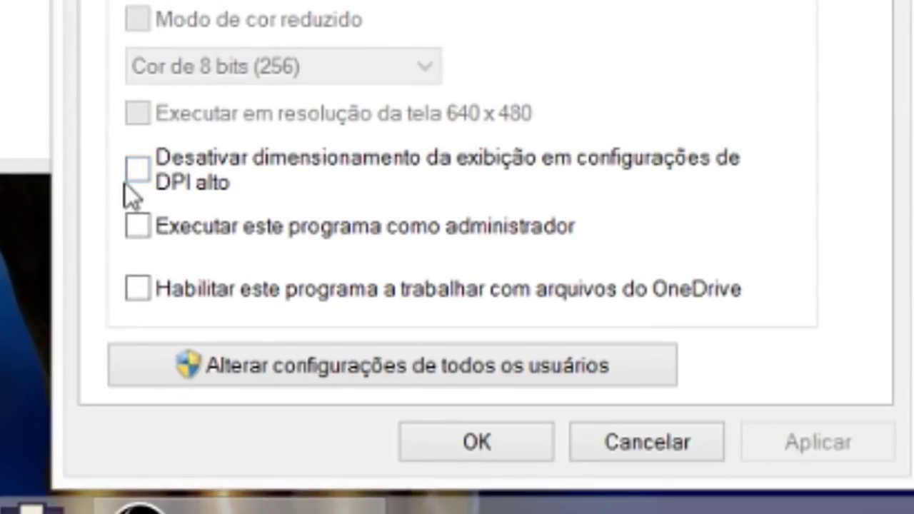
pyautogui.click(141, 172)
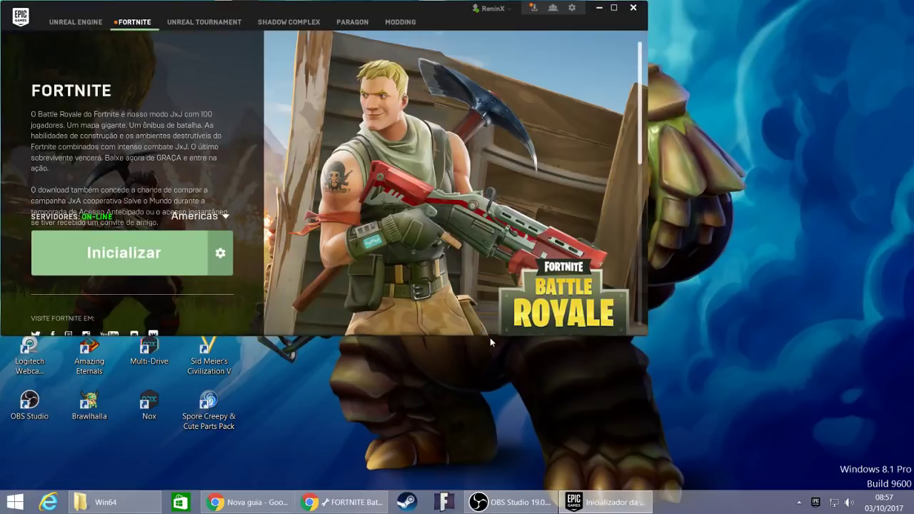
# - In the Epic Games Launcher settings, enable "Argumentos adicionais da linha de comando" for Fortnite
pyautogui.click(220, 253)
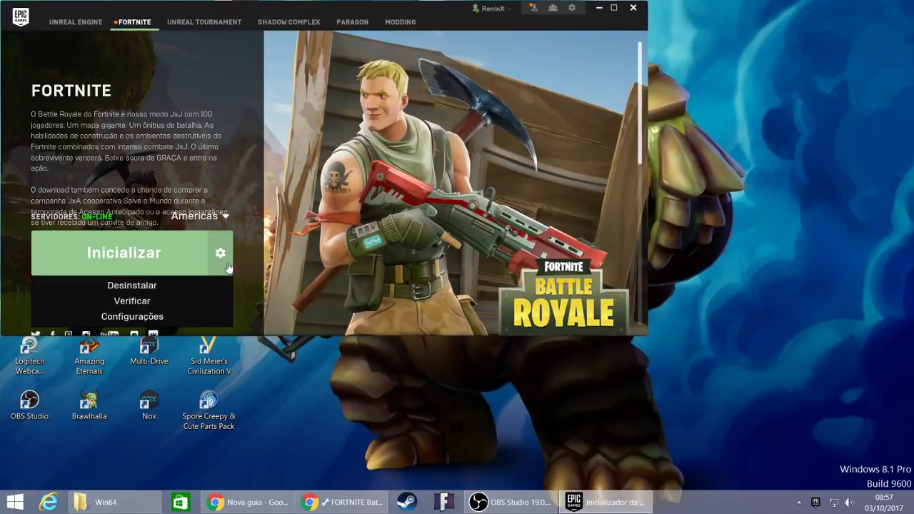
pyautogui.click(200, 314)
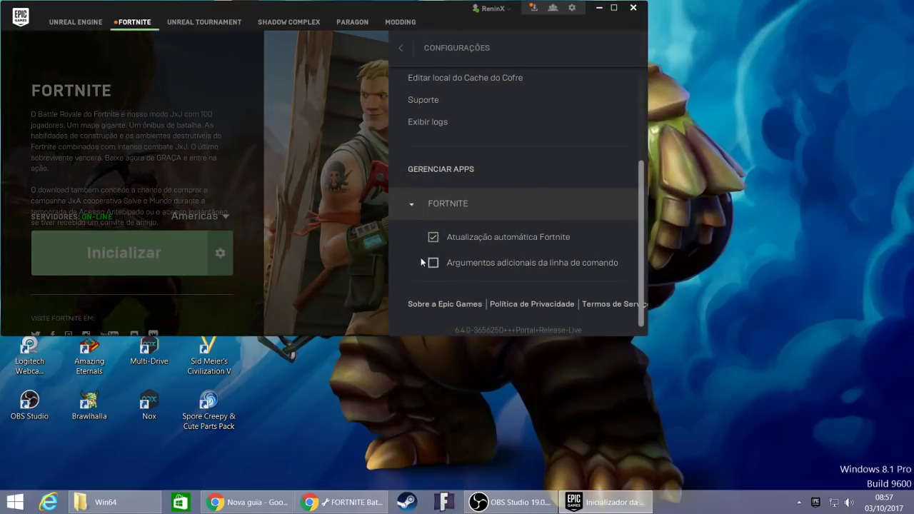
pyautogui.click(433, 263)
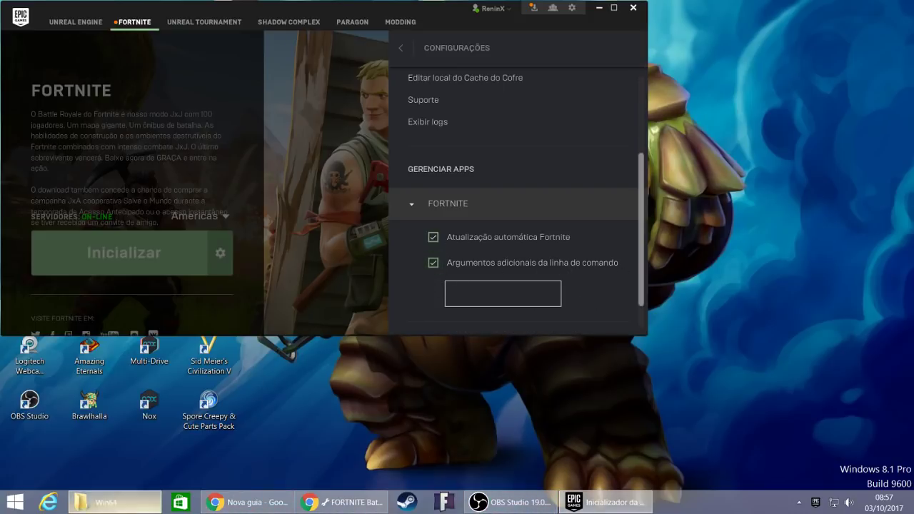
# - Open the Launch Options text file in the extracted Fortnite FPS increase Pack By Panj folder in Downloads and copy its argument line
pyautogui.click(107, 502)
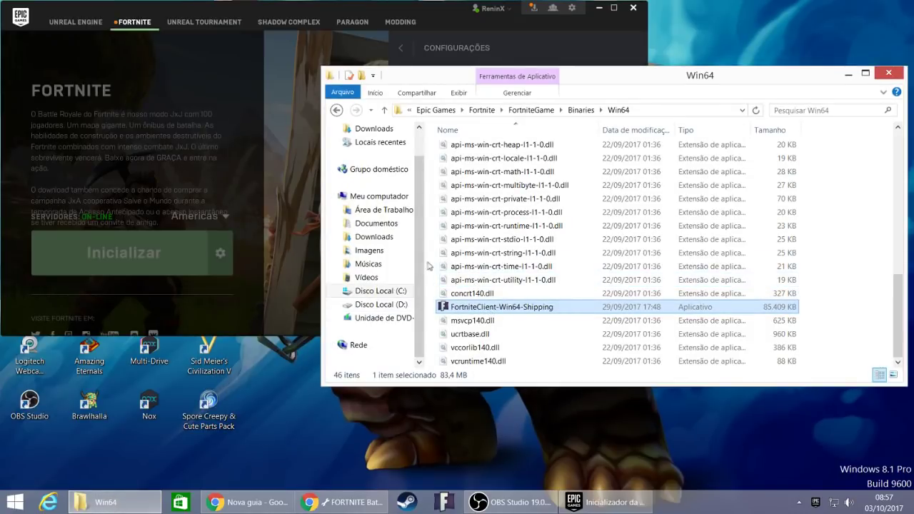
pyautogui.click(375, 236)
pyautogui.doubleClick(479, 180)
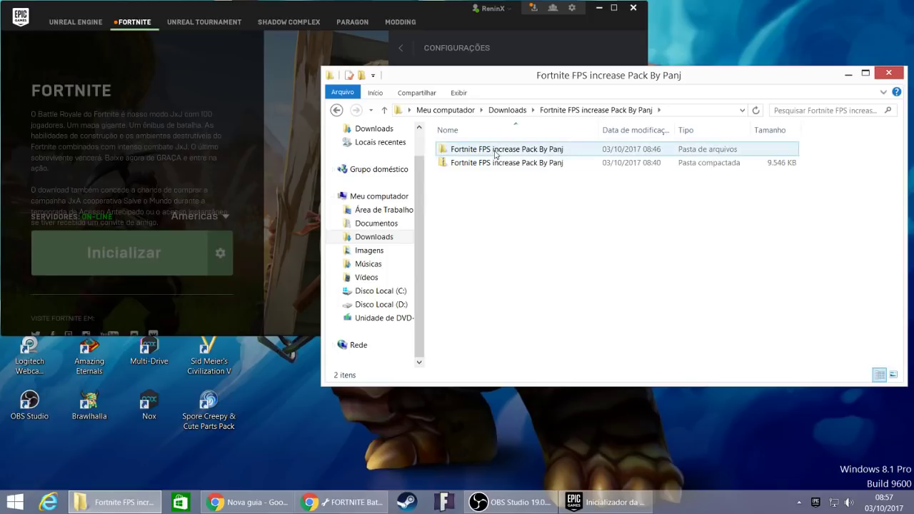
pyautogui.doubleClick(492, 150)
pyautogui.doubleClick(477, 177)
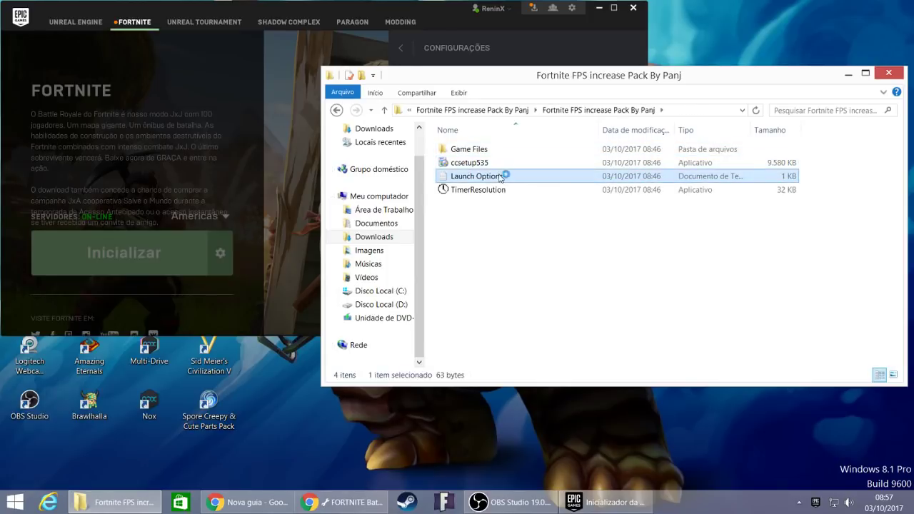
pyautogui.moveTo(429, 89); pyautogui.dragTo(6, 147)
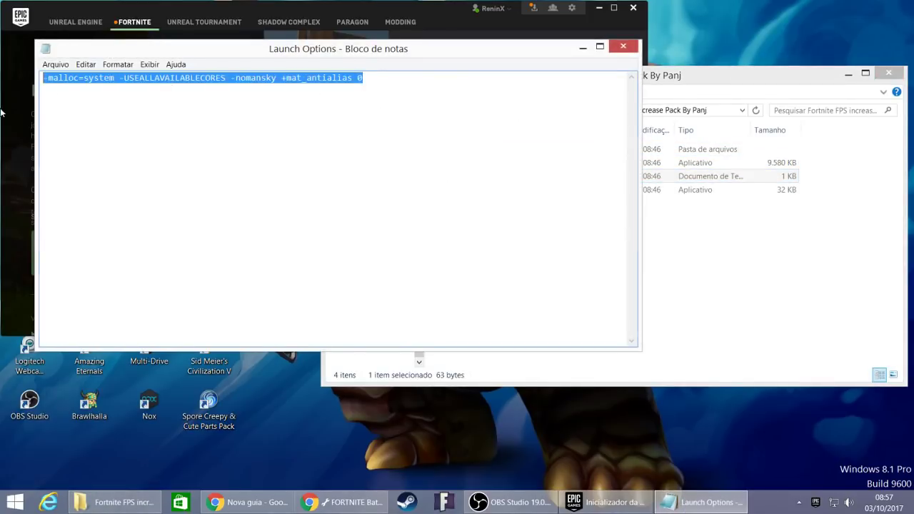
# - In the Epic Games Launcher, set Fortnite's additional command-line arguments to "-malloc=system -USEALLAVAILABLECORES -nomansky +mat_antialias 0" and launch the game
pyautogui.click(14, 232)
pyautogui.click(220, 253)
pyautogui.click(168, 318)
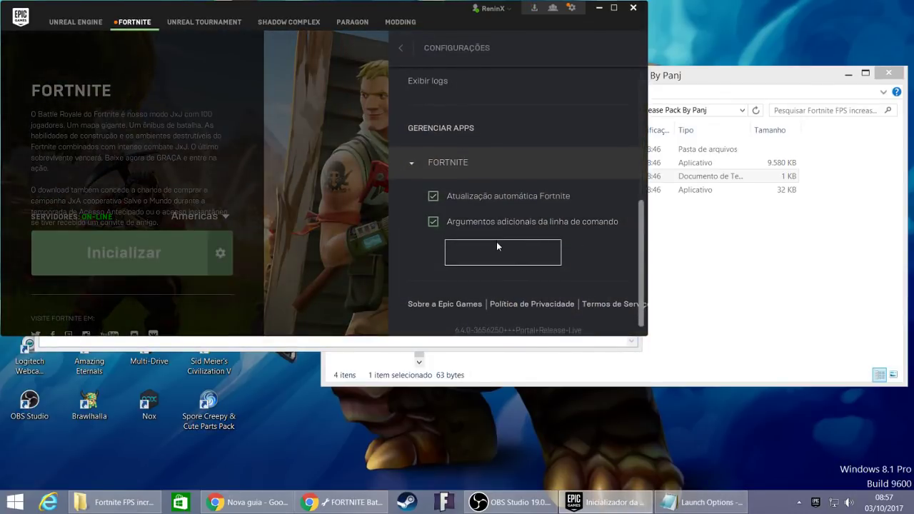
pyautogui.hotkey('ctrl', 'v')
pyautogui.click(247, 232)
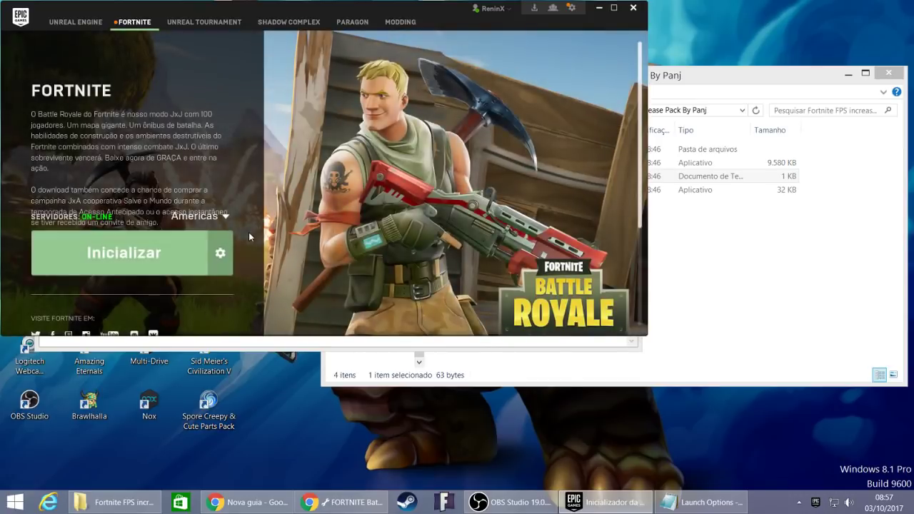
pyautogui.click(68, 243)
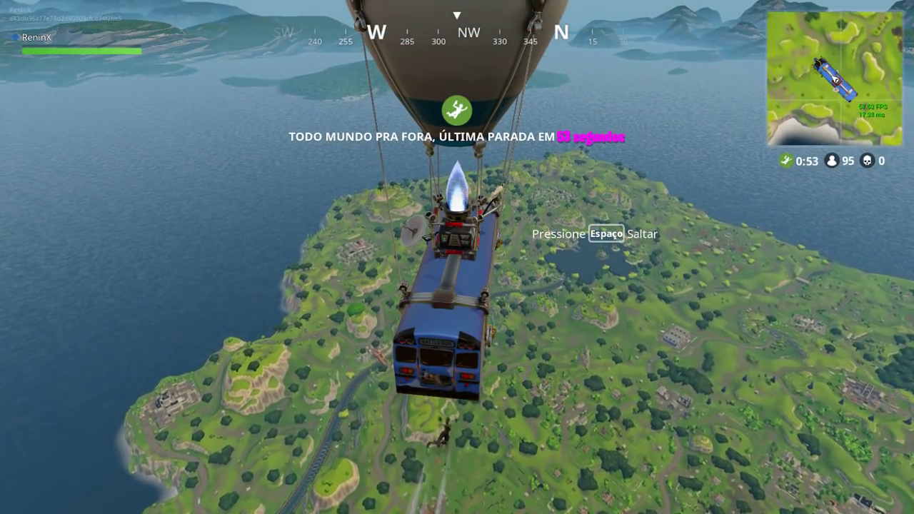
pyautogui.press('space')
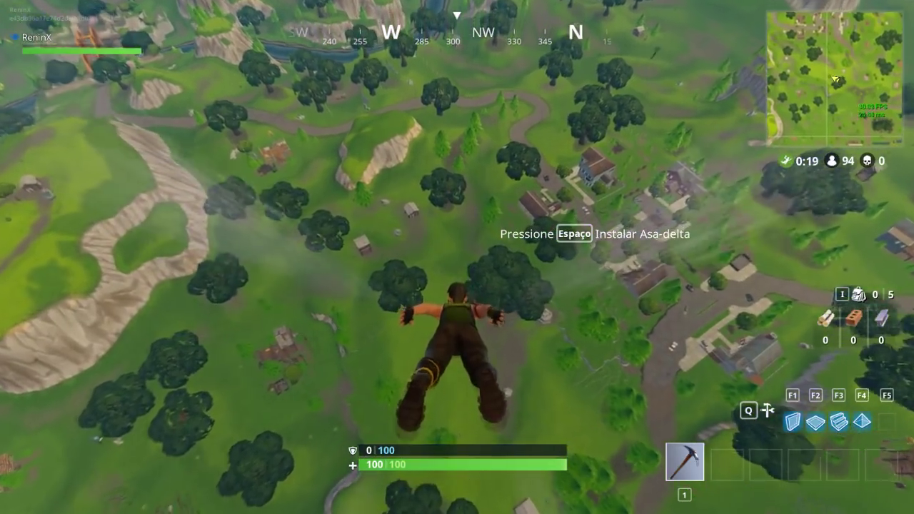
pyautogui.press('space')
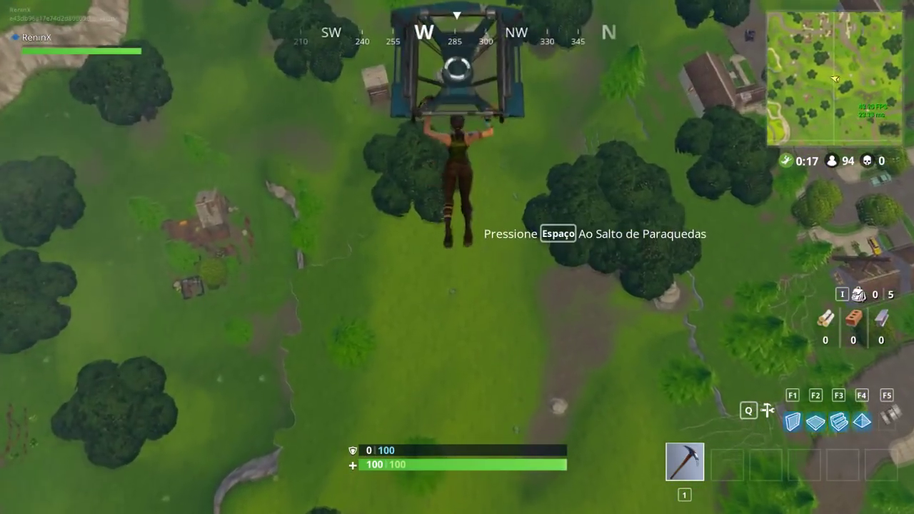